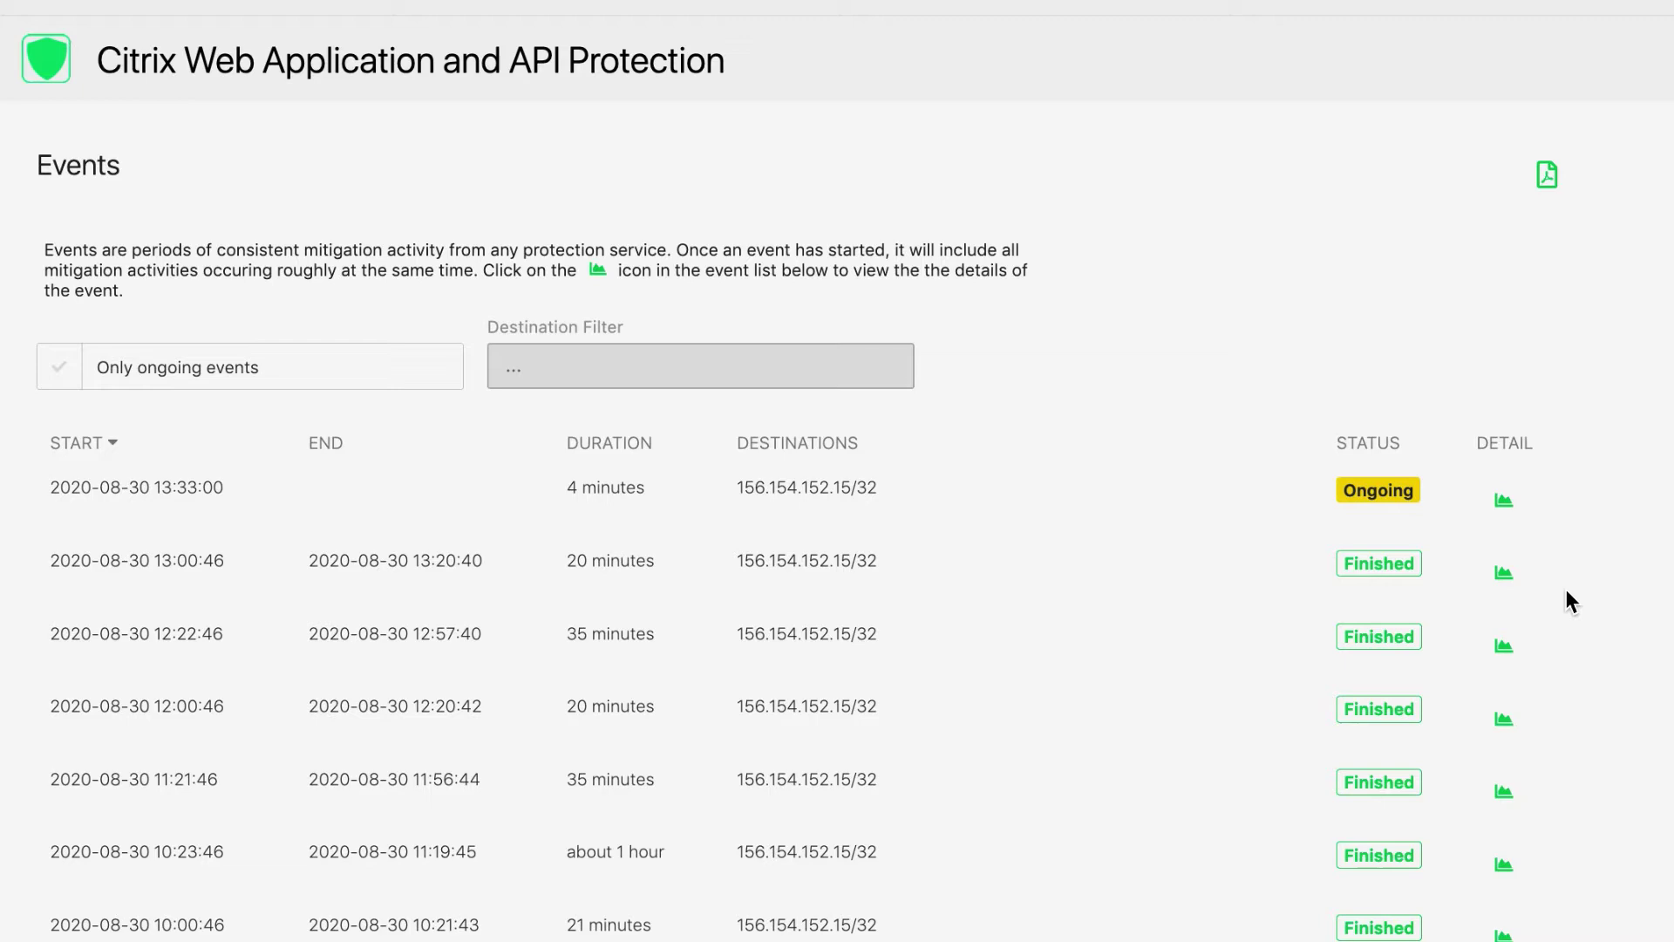
Open the ongoing event's details and show its DDoS mitigation countermeasures
click(1503, 501)
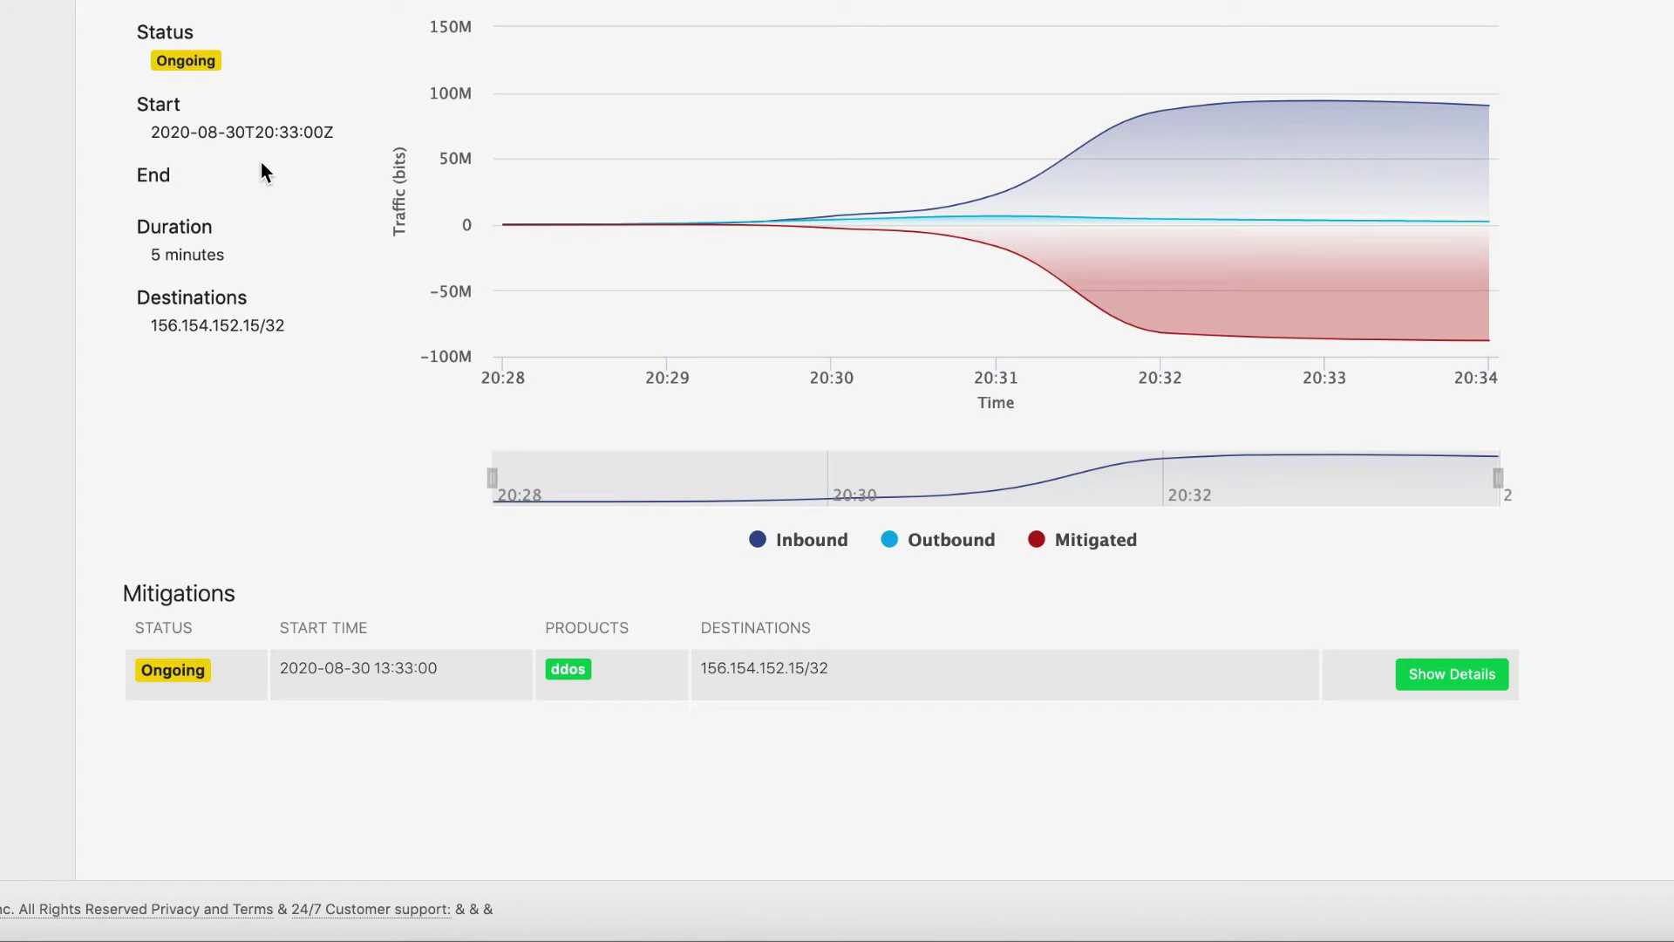
click(1445, 682)
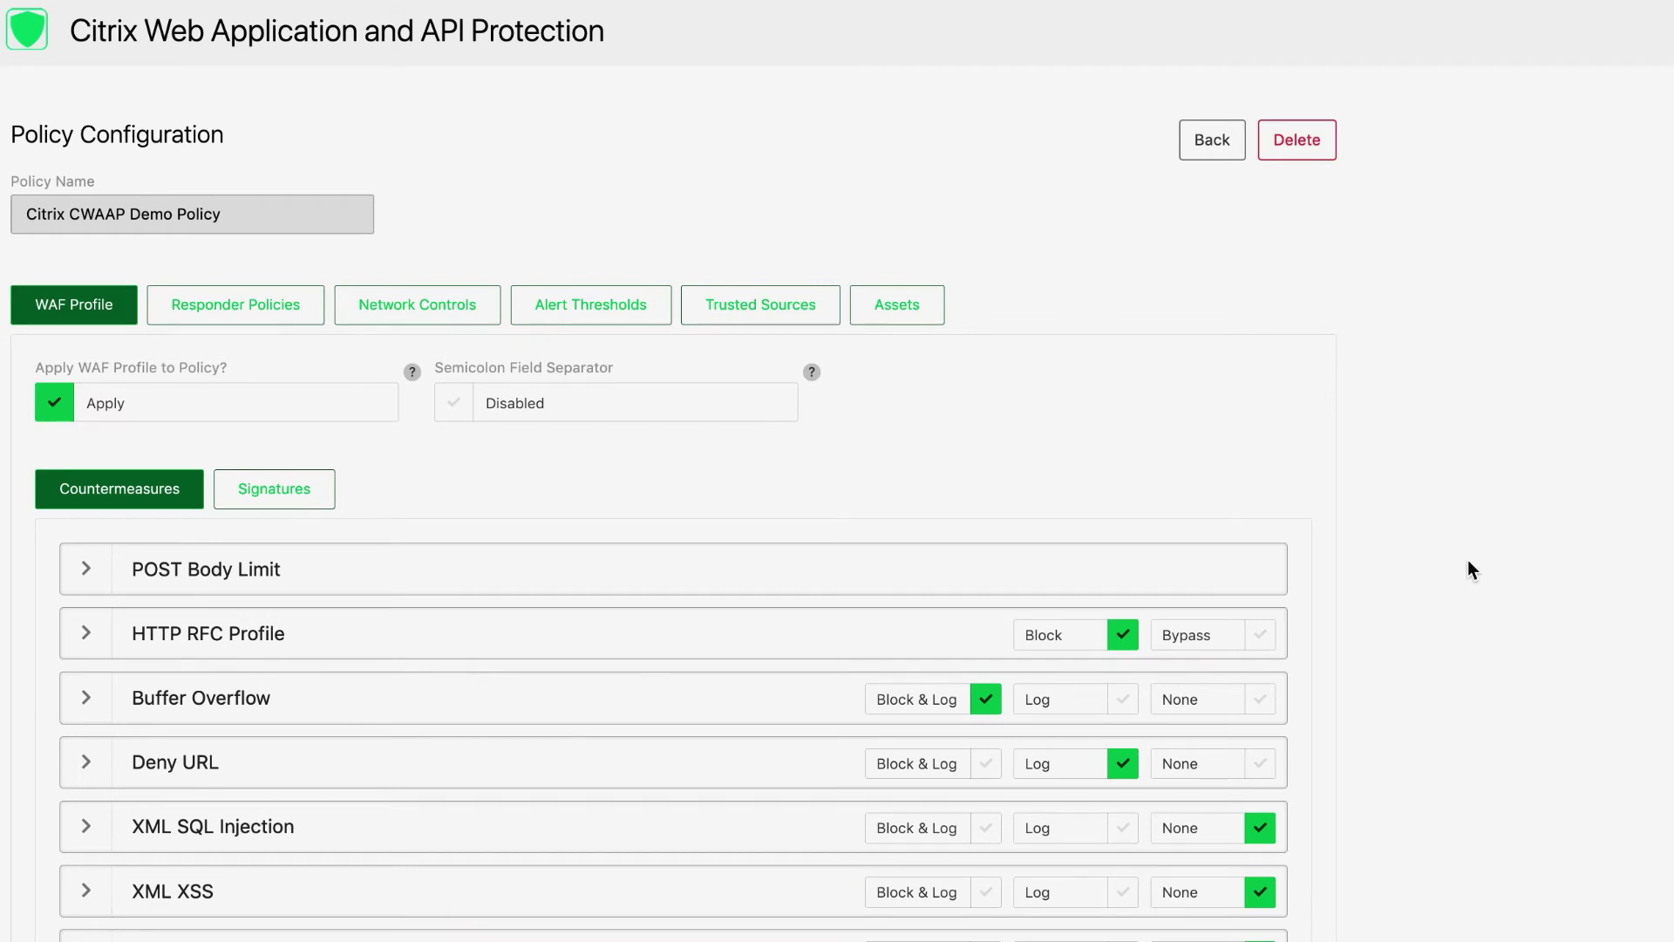
Switch the CSRF Settings countermeasure in the Citrix CWAAP Demo Policy to Log
scroll(1469, 569, down, 3)
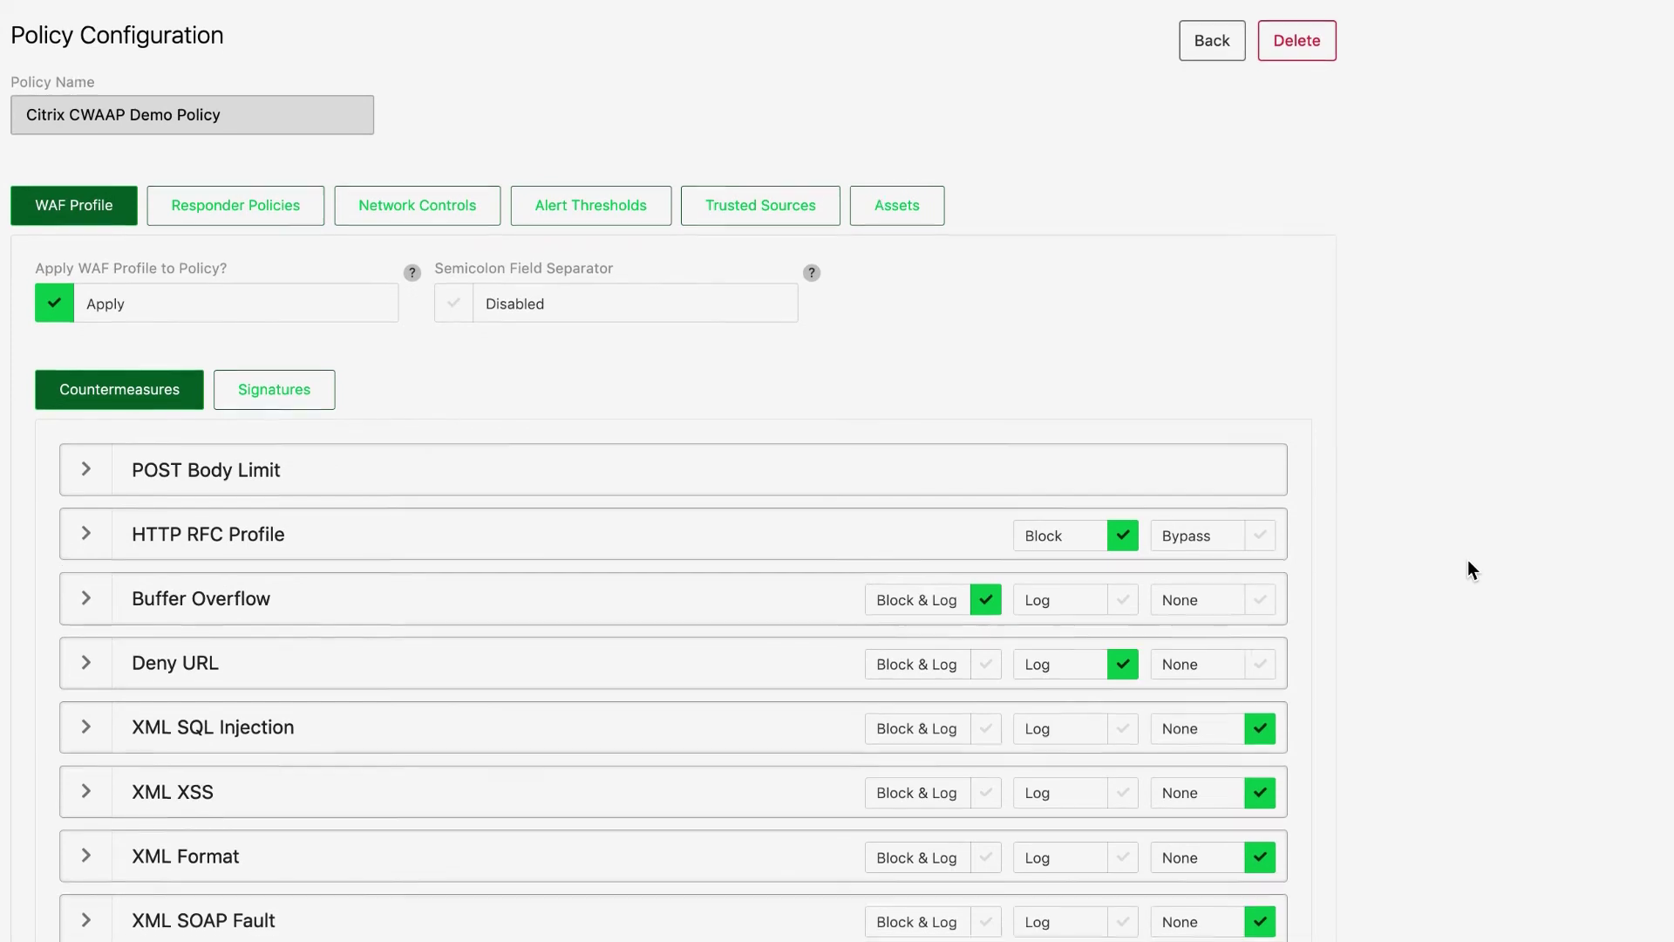
scroll(1469, 562, down, 3)
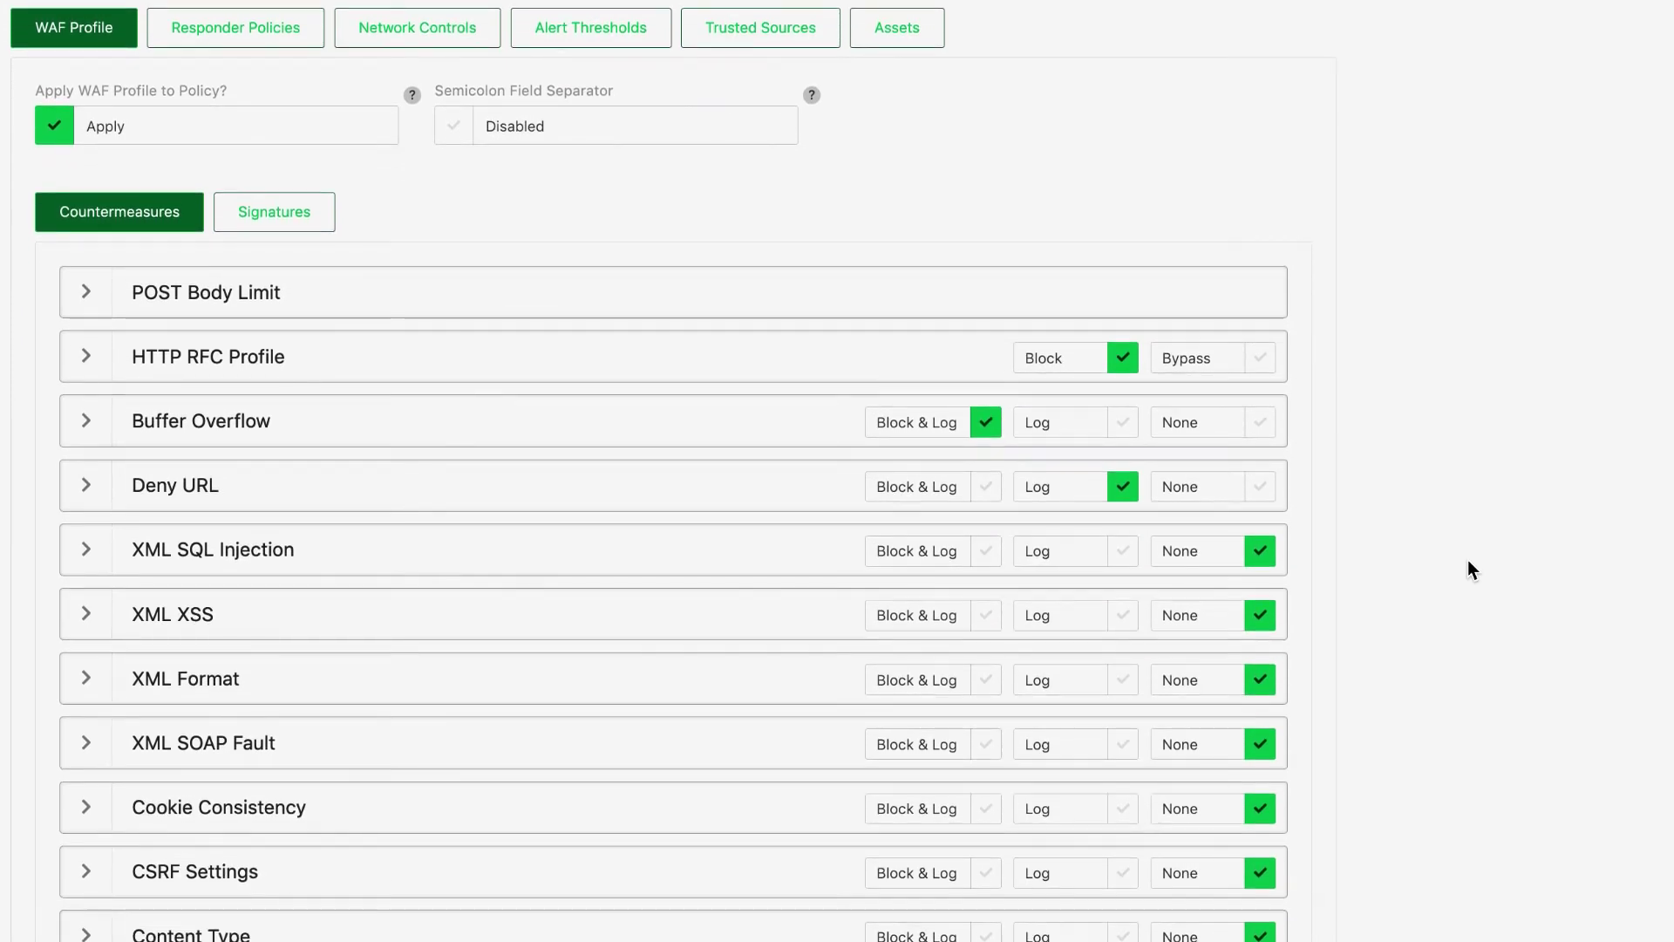
scroll(1469, 561, down, 5)
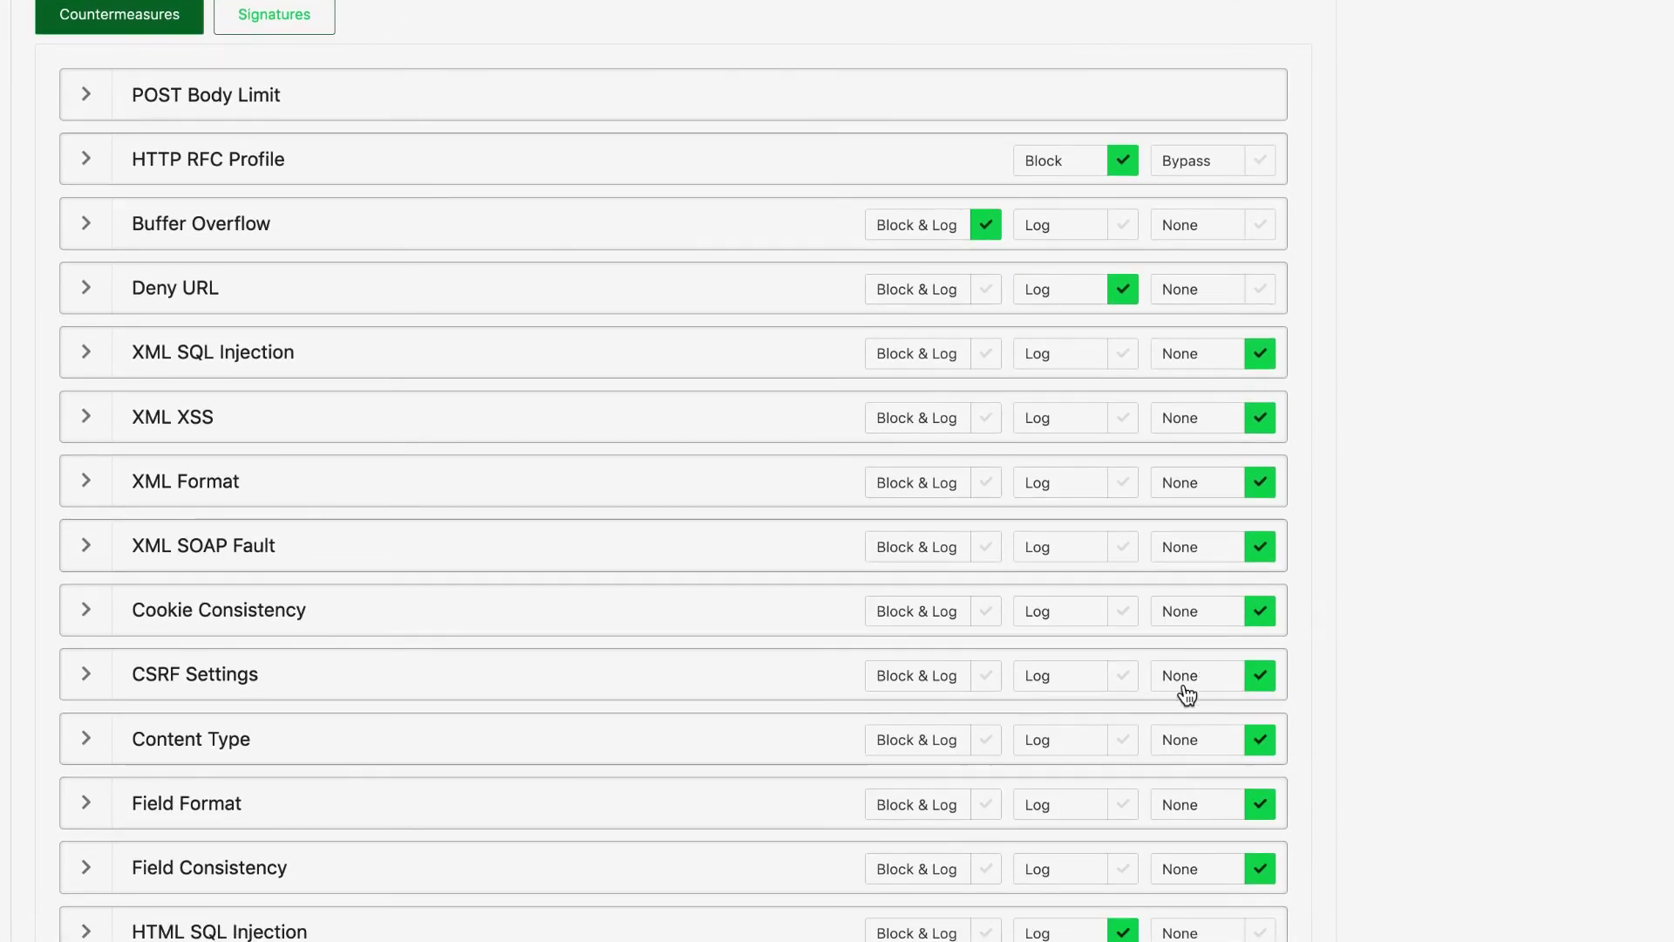
click(1079, 685)
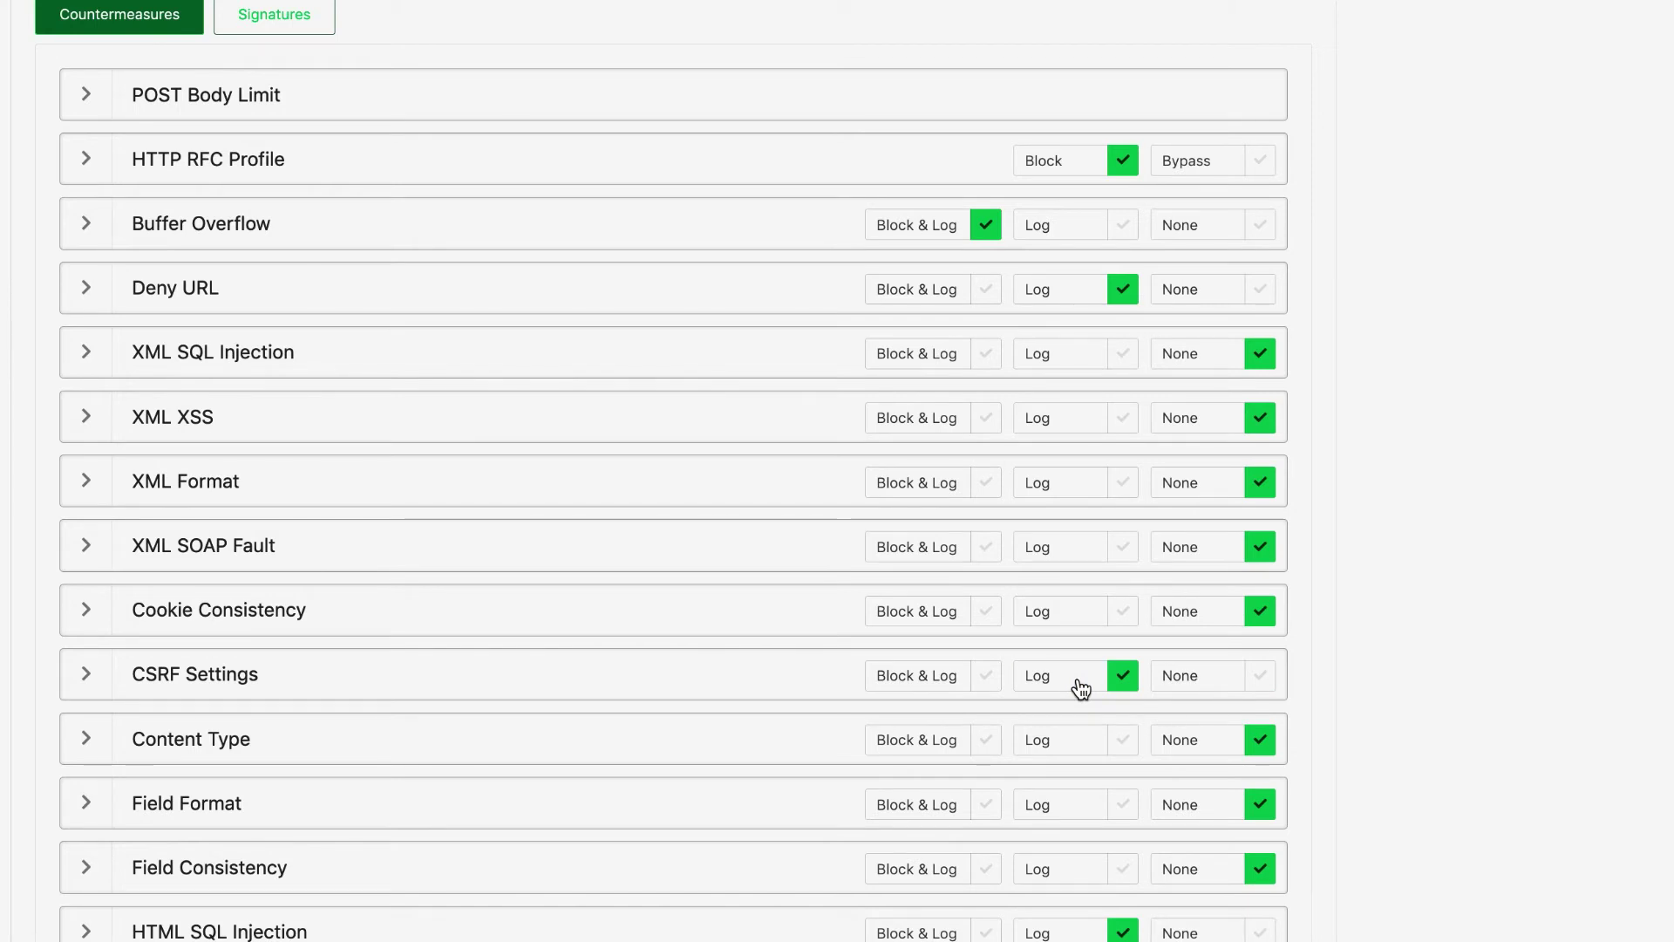
scroll(1482, 601, up, 5)
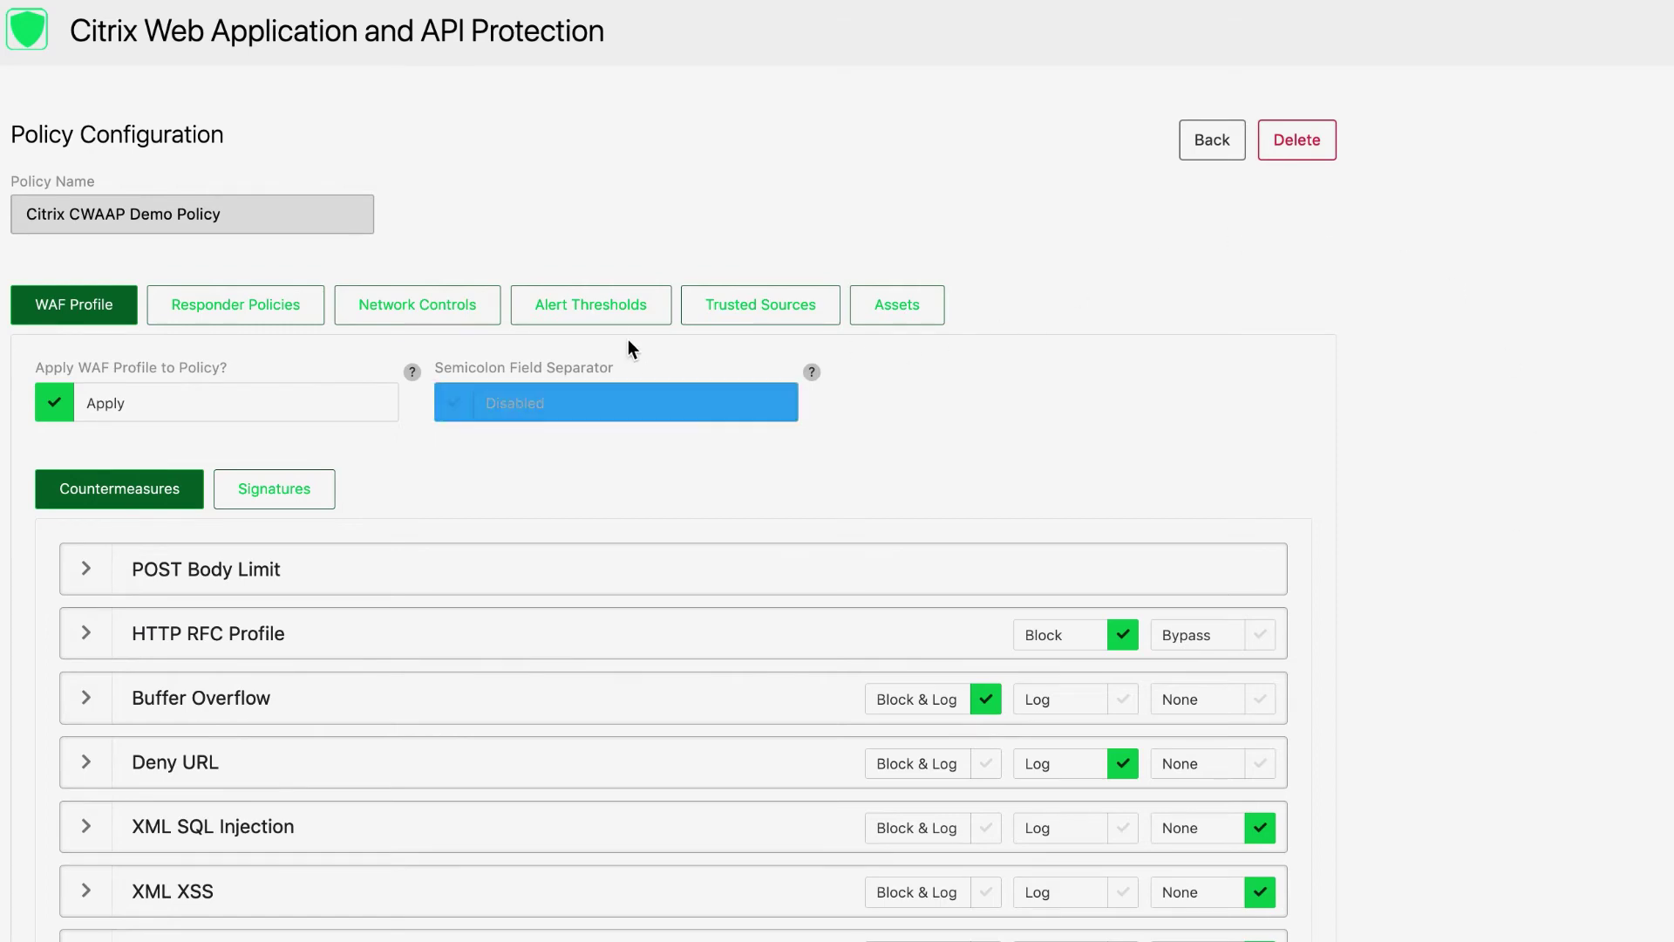
View the policy's Alert Thresholds and bring up the add application security threshold dialog
click(608, 306)
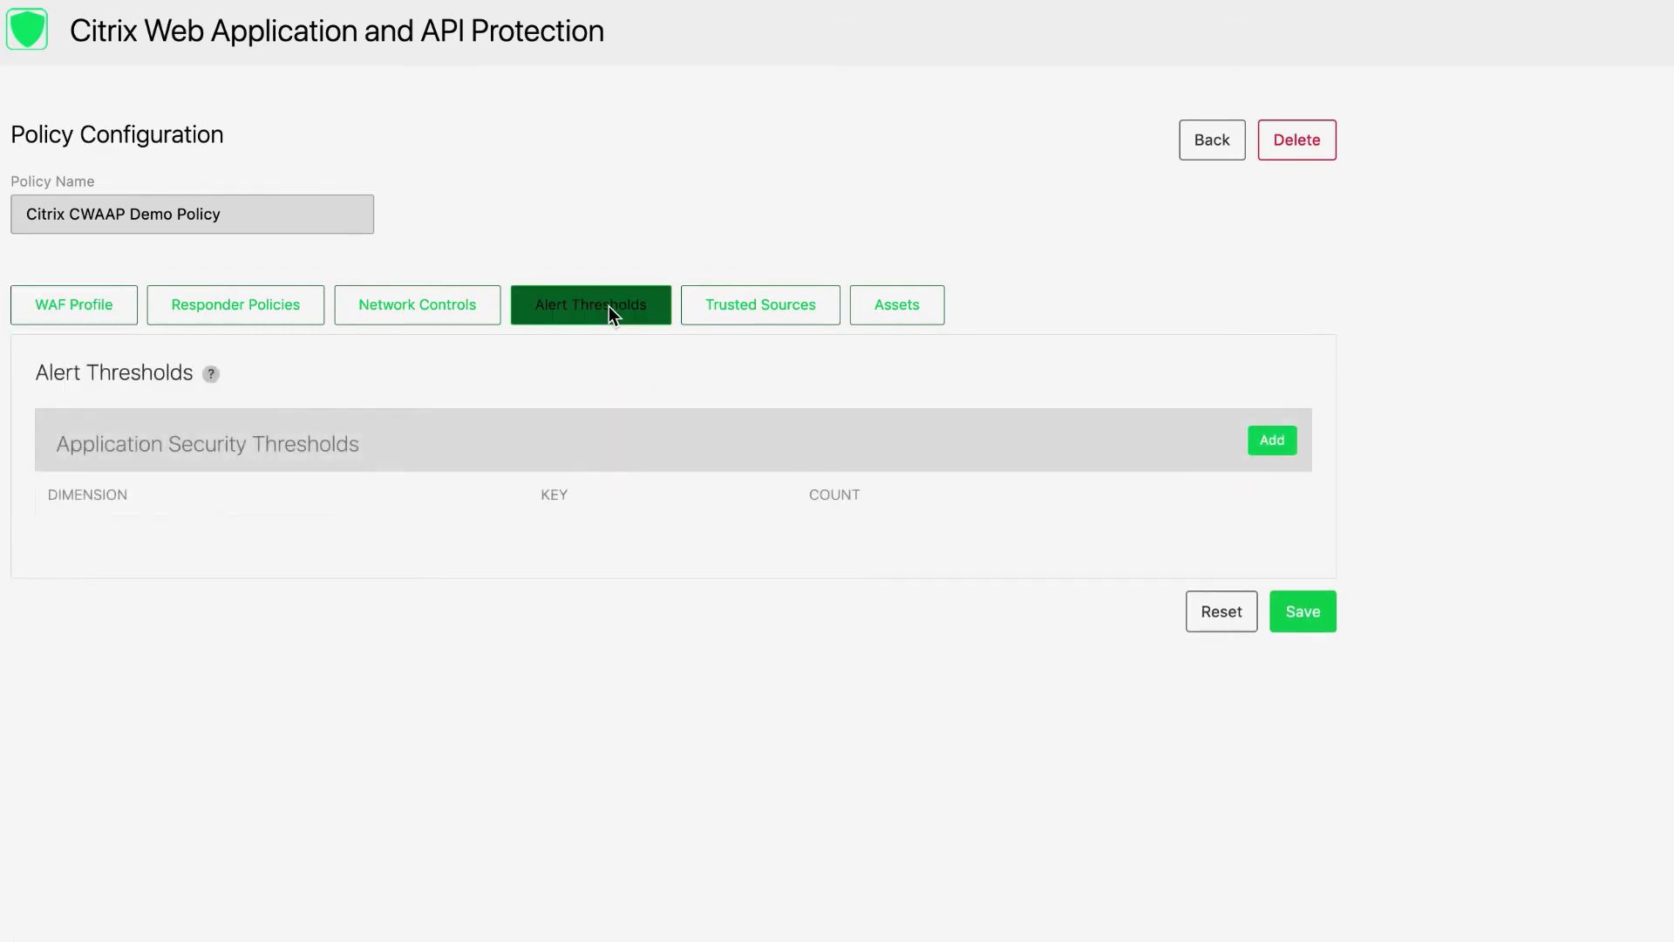
click(1270, 441)
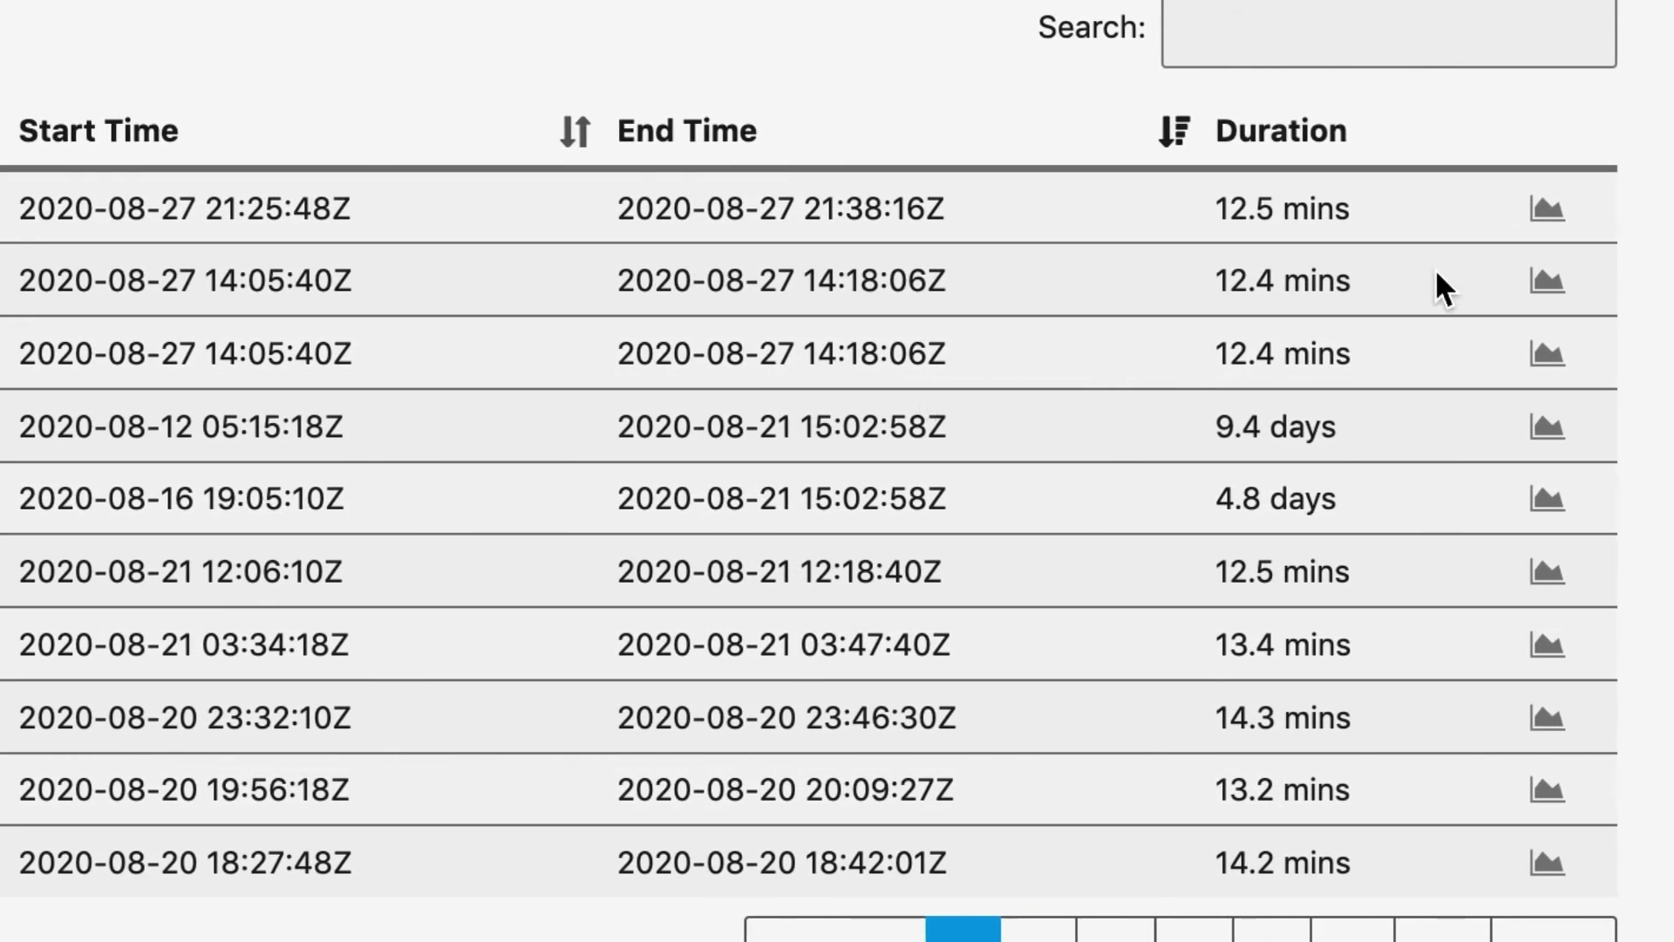
click(1541, 218)
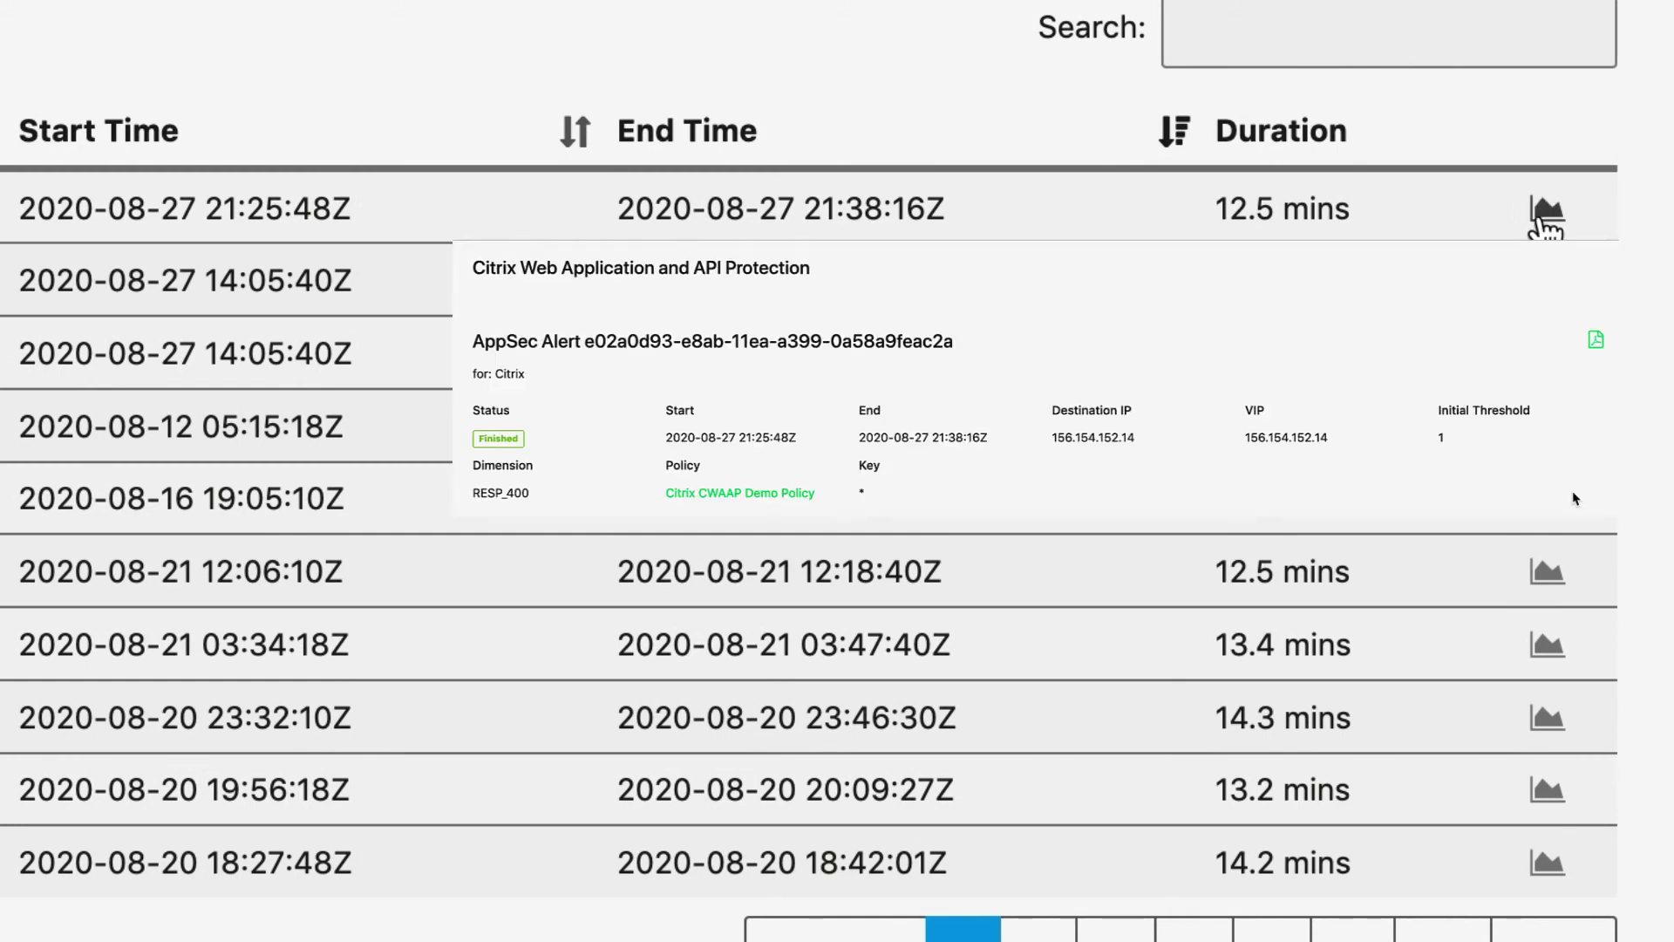